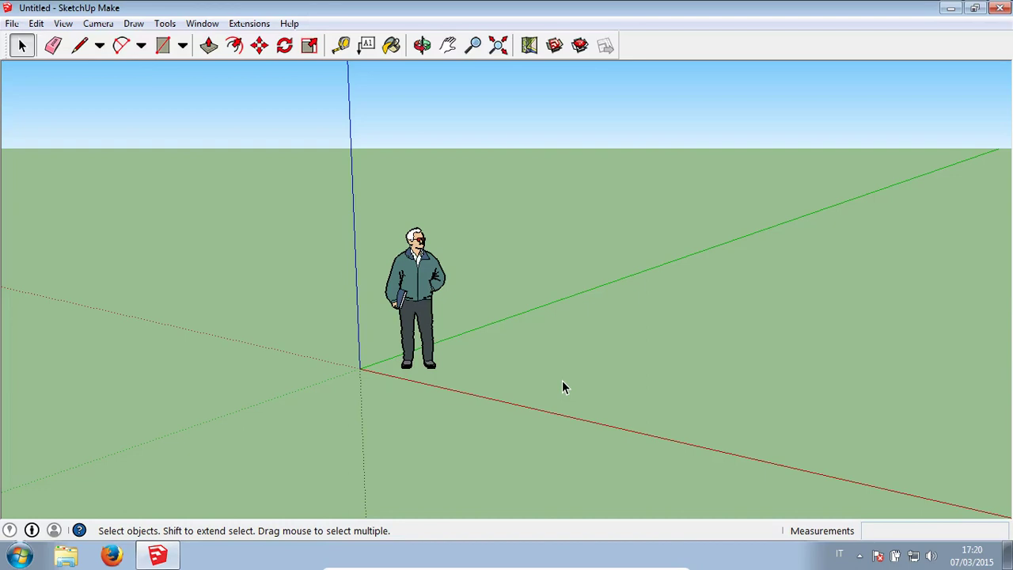
Step: Draw a roughly 2.07 m by 3.62 m rectangle on the ground beside the scale figure
click(163, 45)
click(509, 378)
click(772, 335)
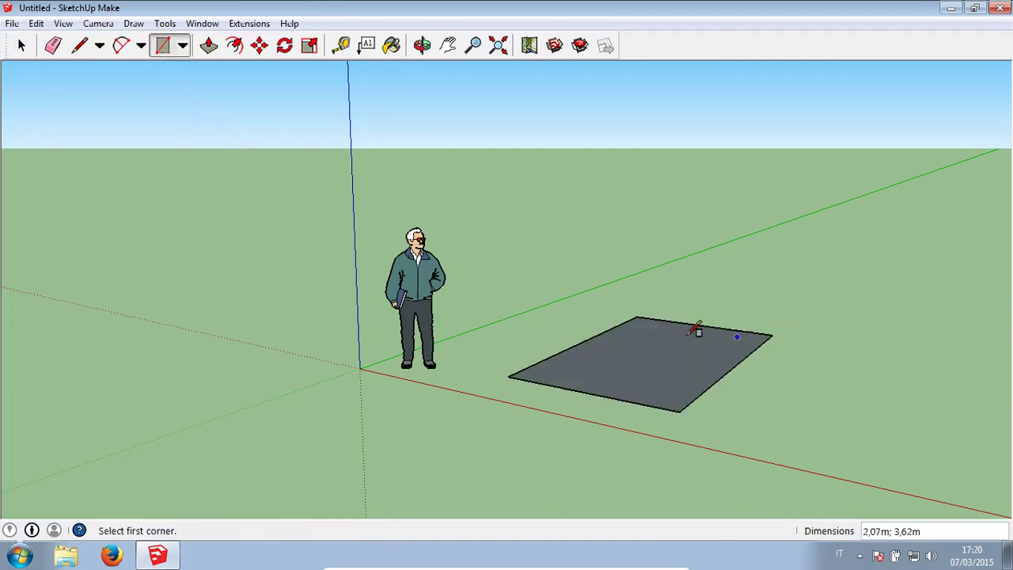
middle_drag(593, 332, 596, 400)
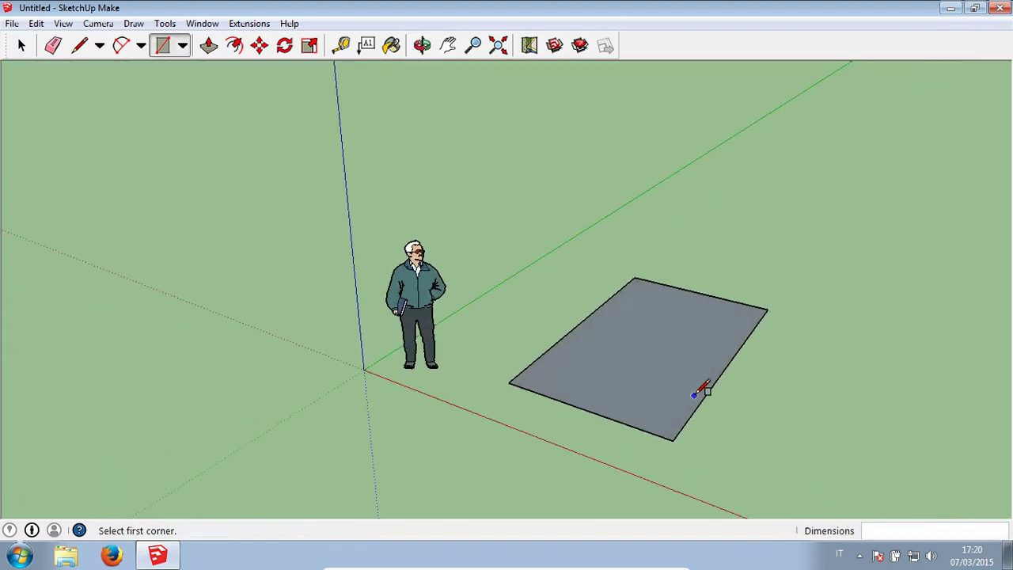
key(space)
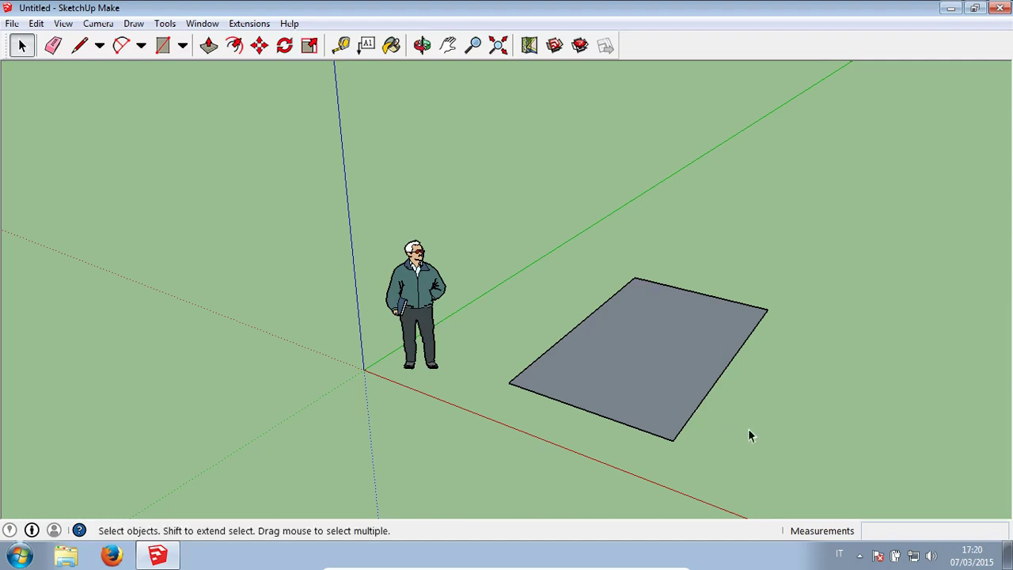
Step: Select the left edge, then the top edge, then the rectangle's face alone, and inspect it
scroll(774, 439, up, 2)
scroll(774, 439, up, 1)
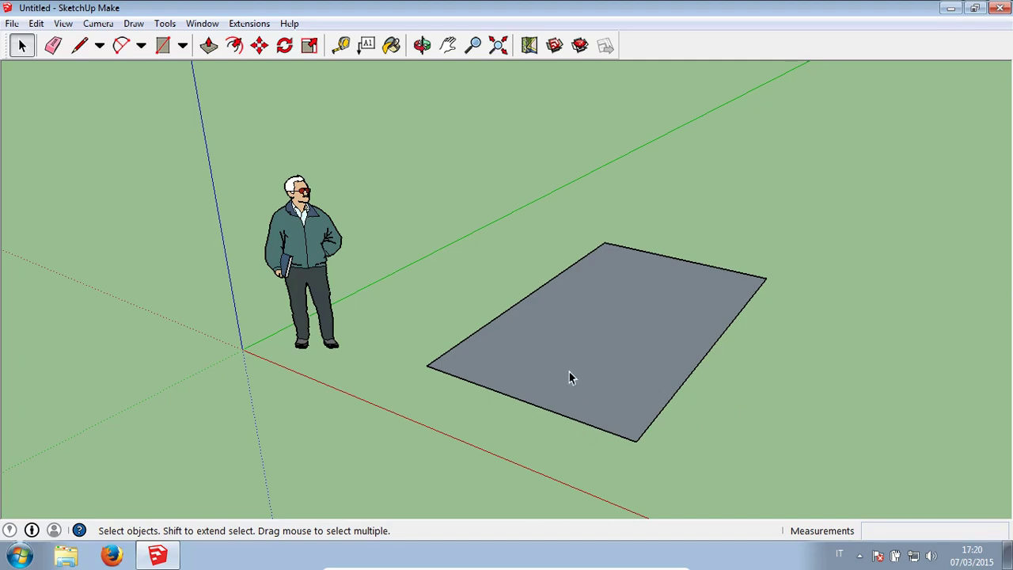
click(512, 307)
click(688, 263)
click(692, 285)
mouse_move(673, 320)
middle_down()
mouse_move(628, 337)
mouse_move(617, 382)
middle_up()
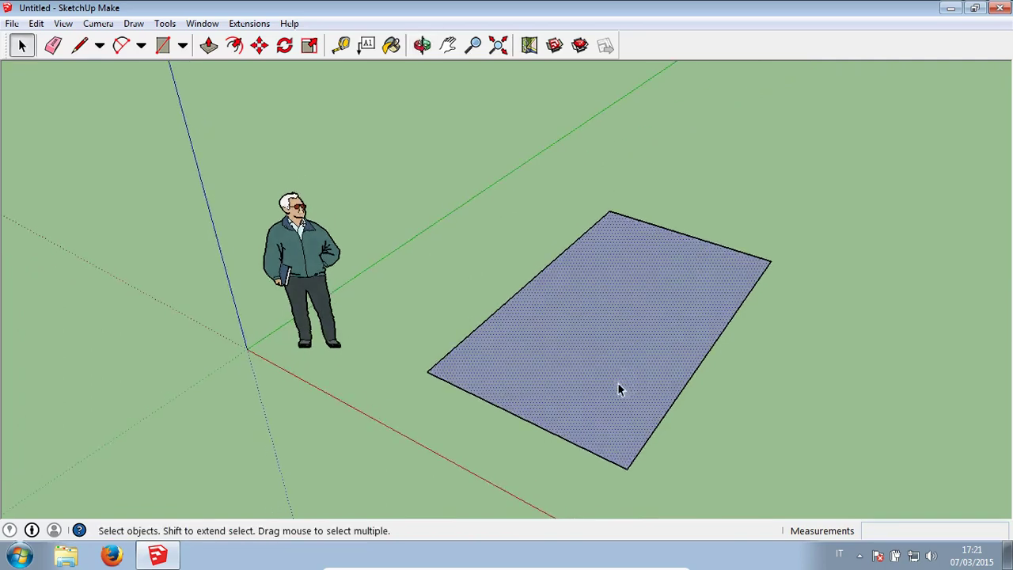
scroll(615, 378, up, 2)
scroll(613, 374, up, 2)
scroll(613, 380, down, 2)
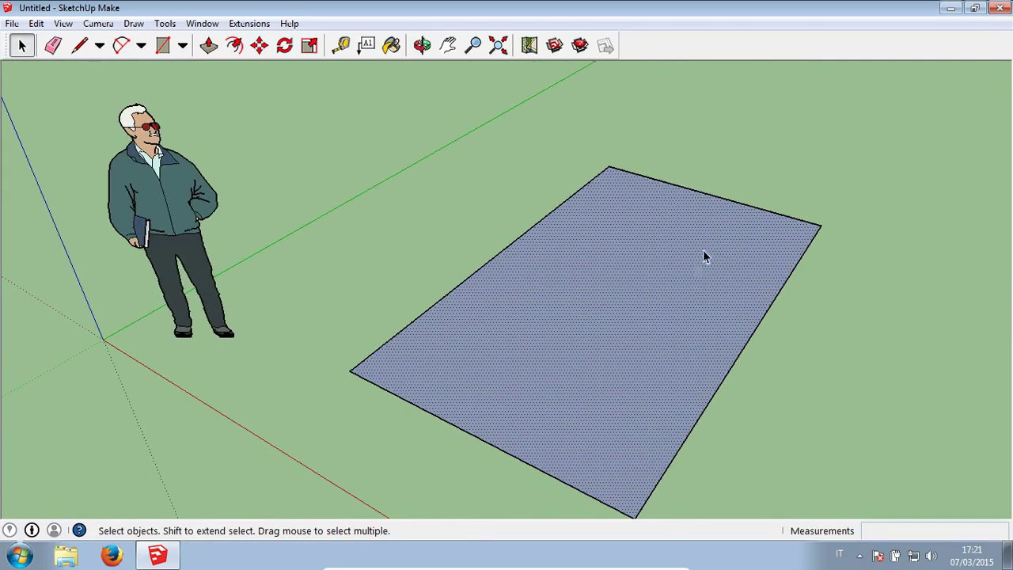
click(722, 202)
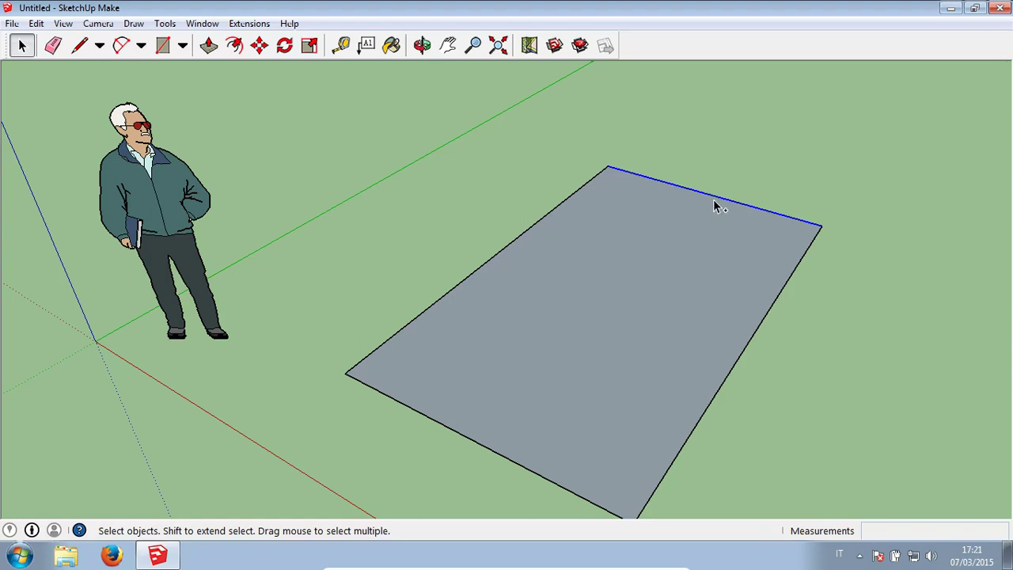
ctrl+click(762, 321)
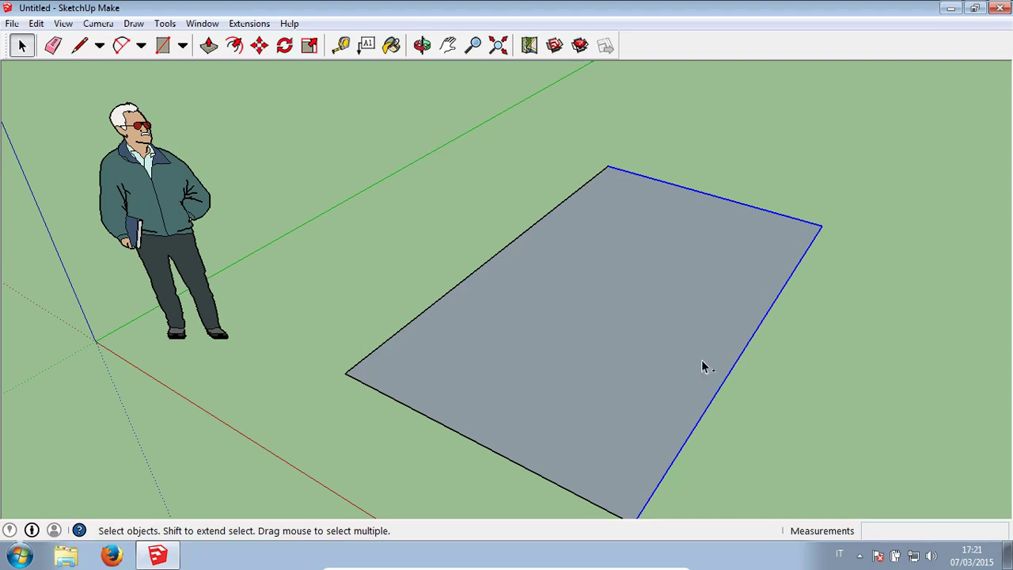
ctrl+click(445, 431)
ctrl+click(420, 315)
ctrl+click(471, 338)
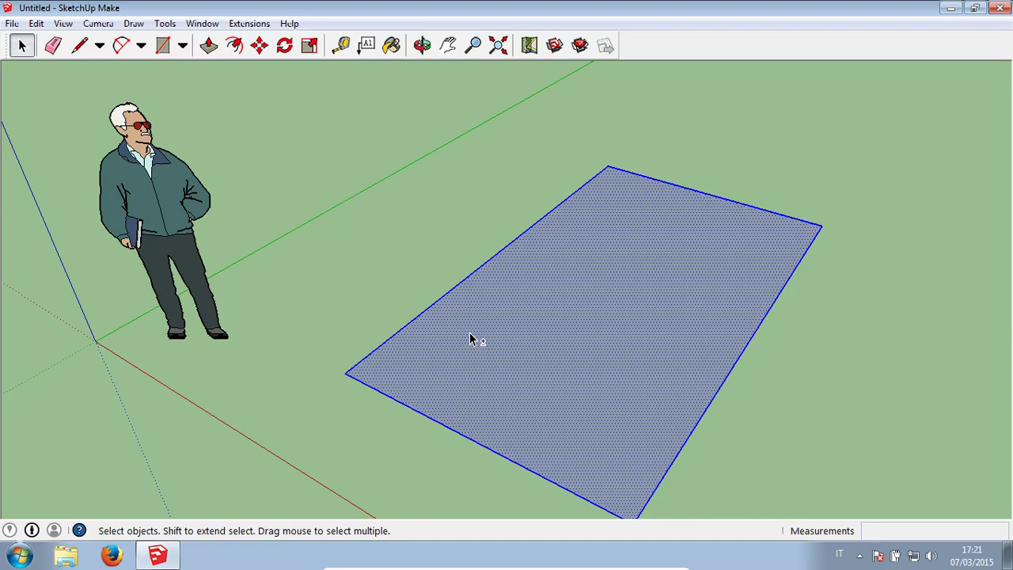
shift+click(585, 303)
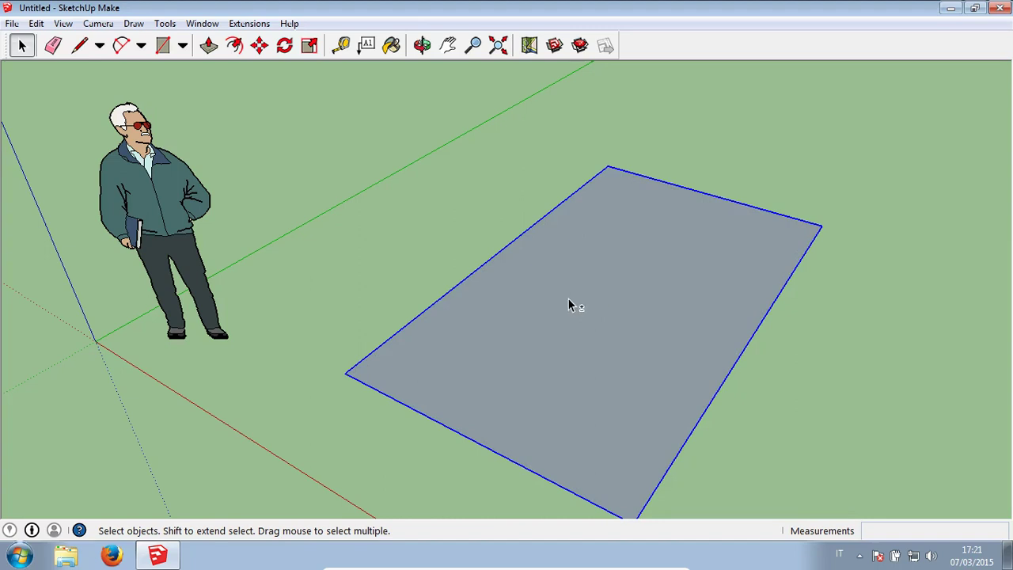
shift+click(568, 299)
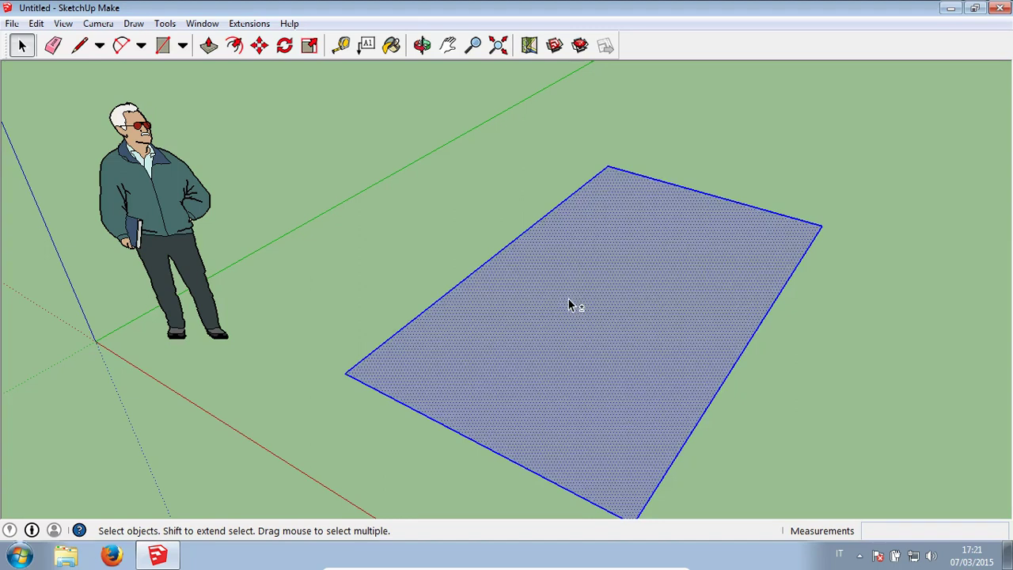
shift+click(540, 223)
shift+click(586, 212)
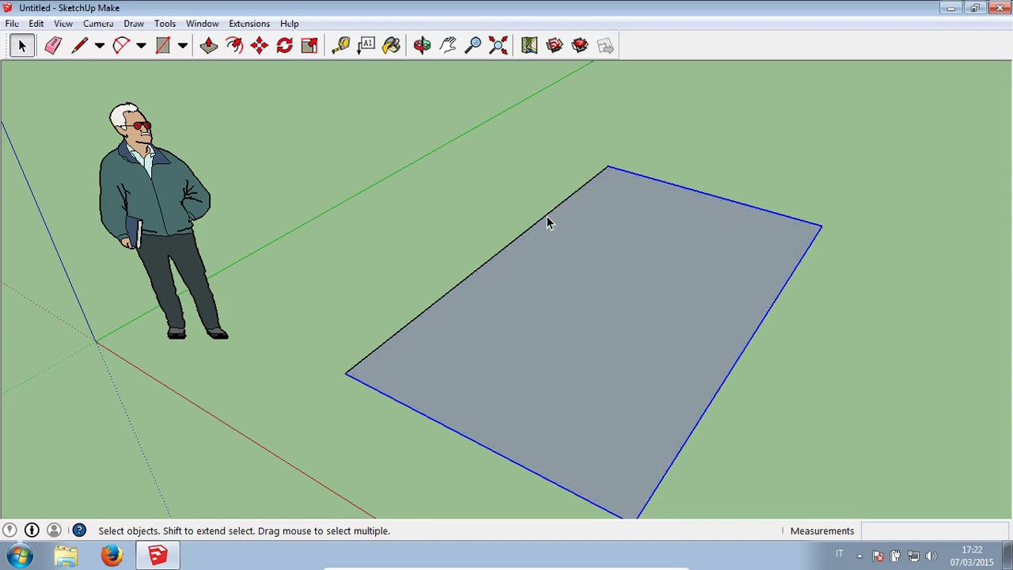
scroll(546, 222, down, 1)
scroll(546, 222, down, 2)
scroll(651, 199, up, 1)
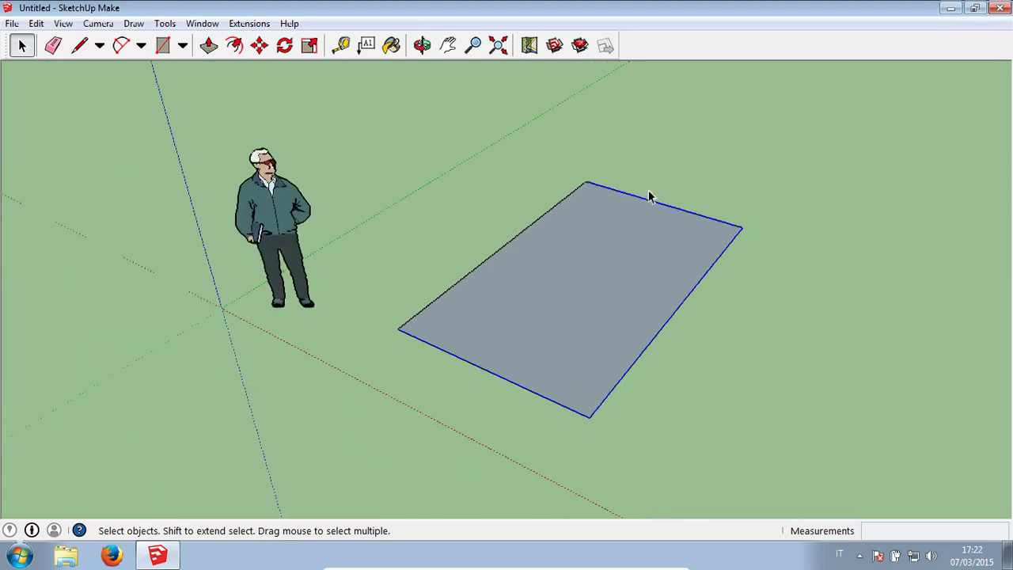
click(717, 174)
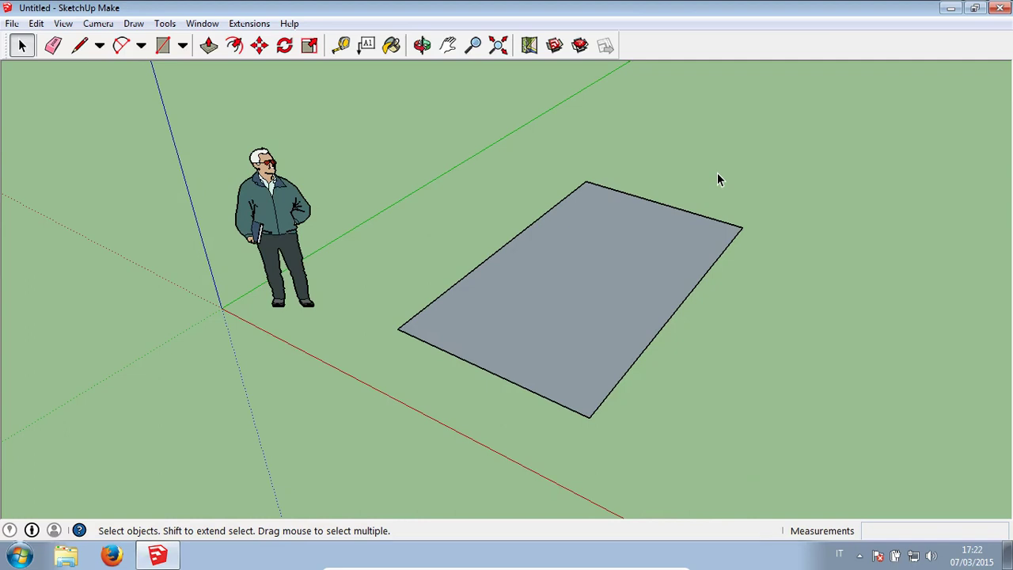
click(583, 278)
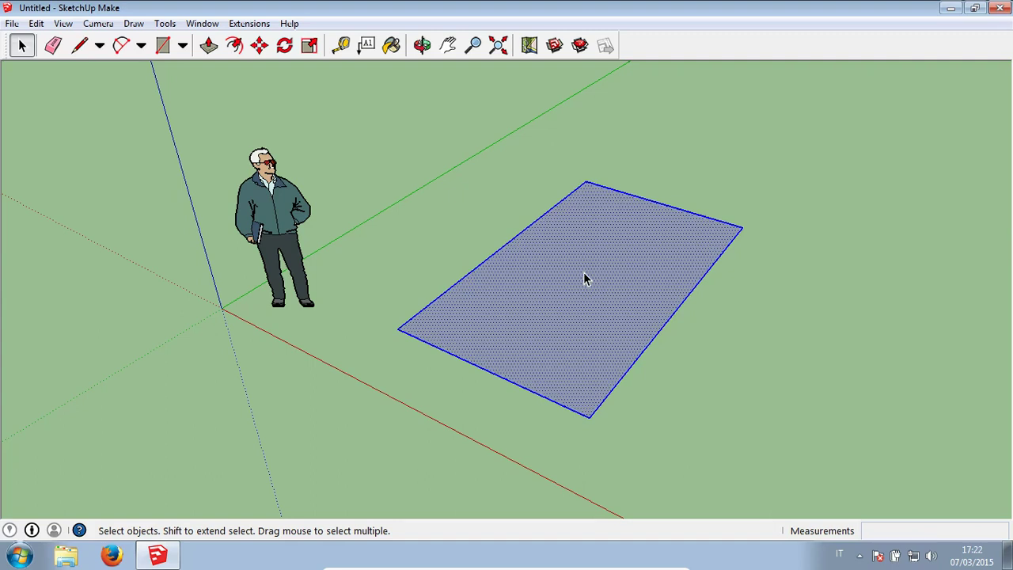
Step: Push/Pull the rectangle up into a 0.43 m box, then triple-click to select the whole box
click(646, 181)
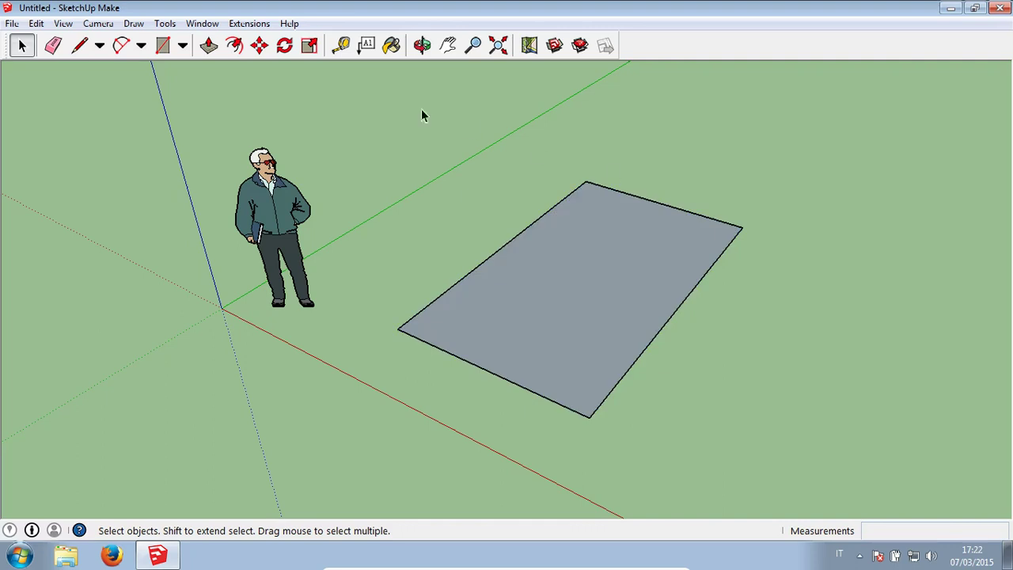
click(209, 45)
click(601, 306)
click(601, 267)
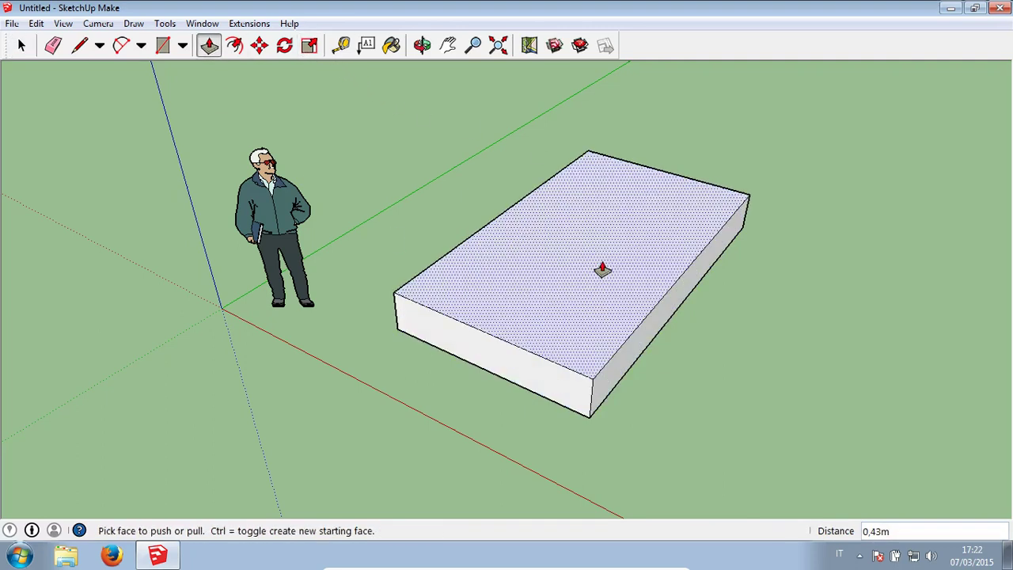
key(space)
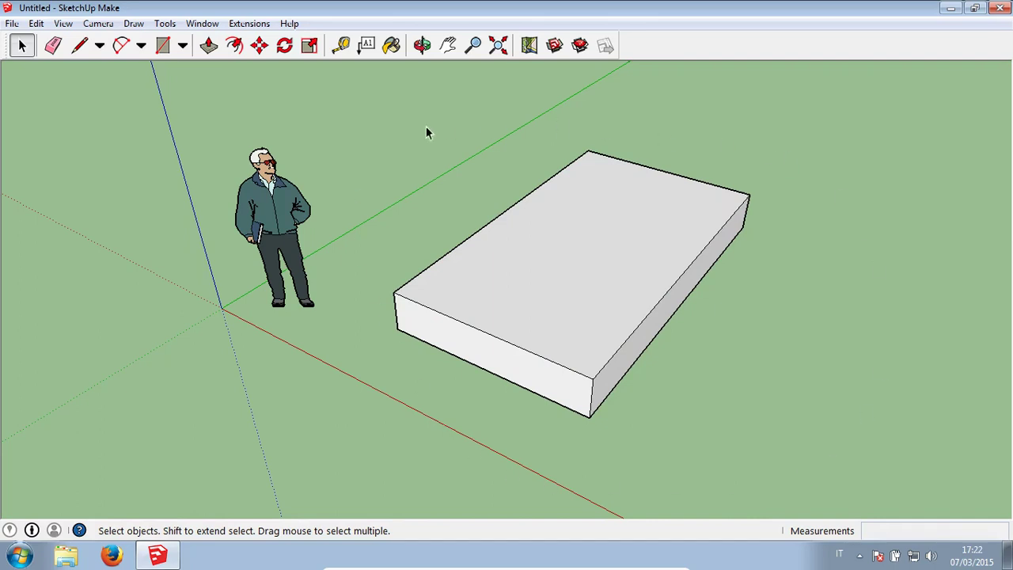
triple_click(555, 281)
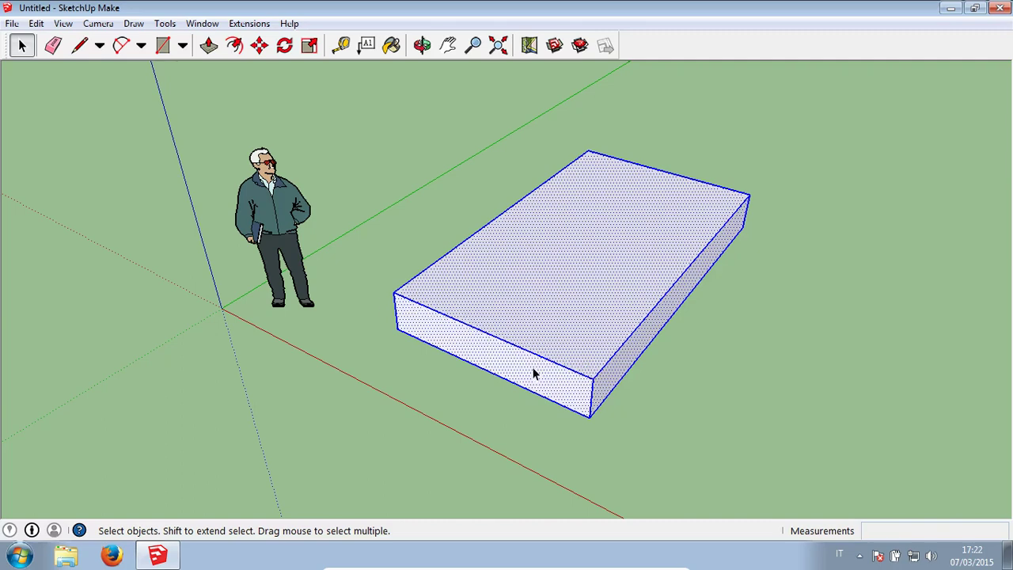
Step: View the box from below and above, deselect it, and undo the 0.43 m extrusion
middle_drag(524, 402, 503, 205)
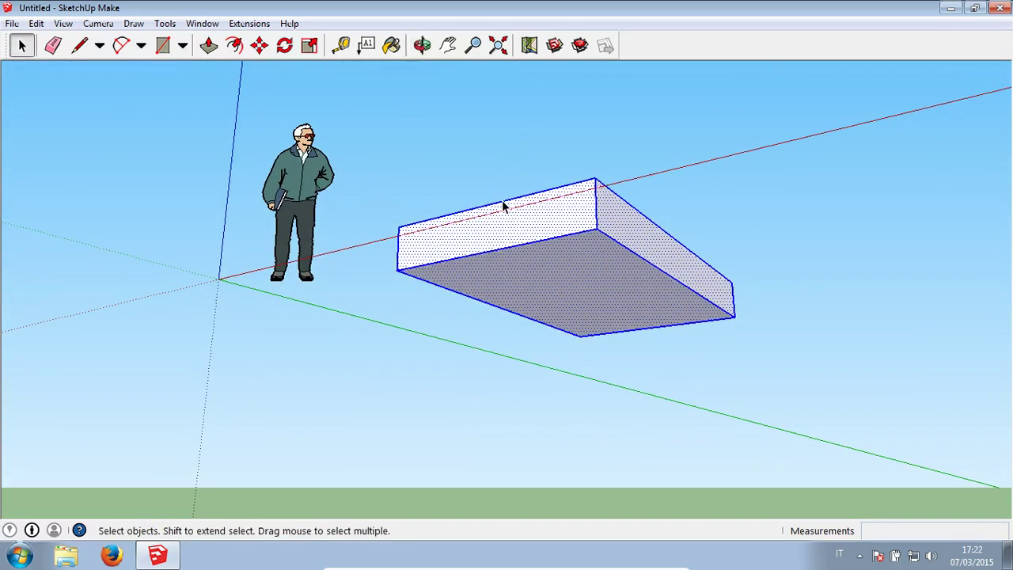
middle_drag(507, 185, 493, 418)
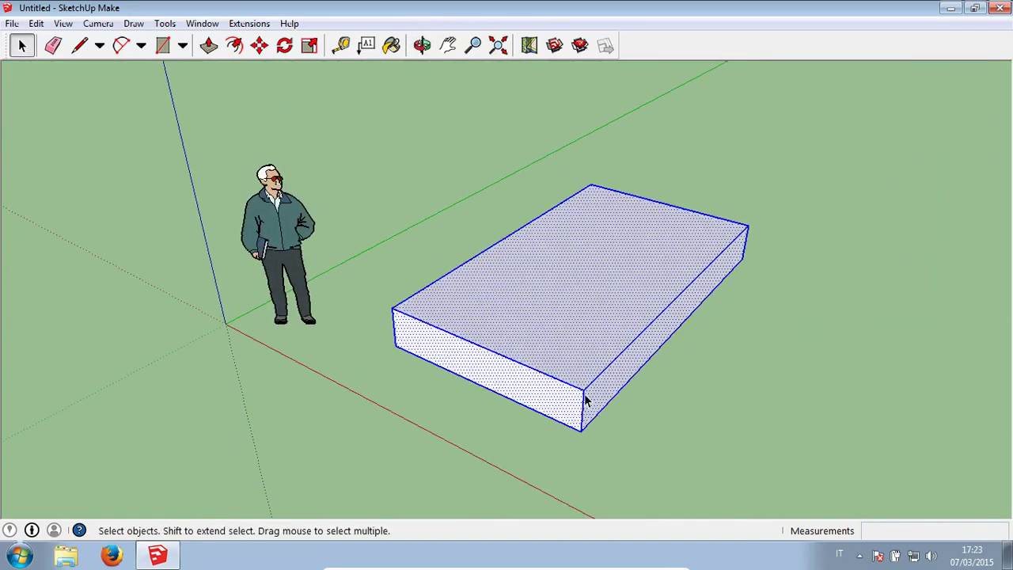
scroll(587, 299, up, 1)
click(708, 151)
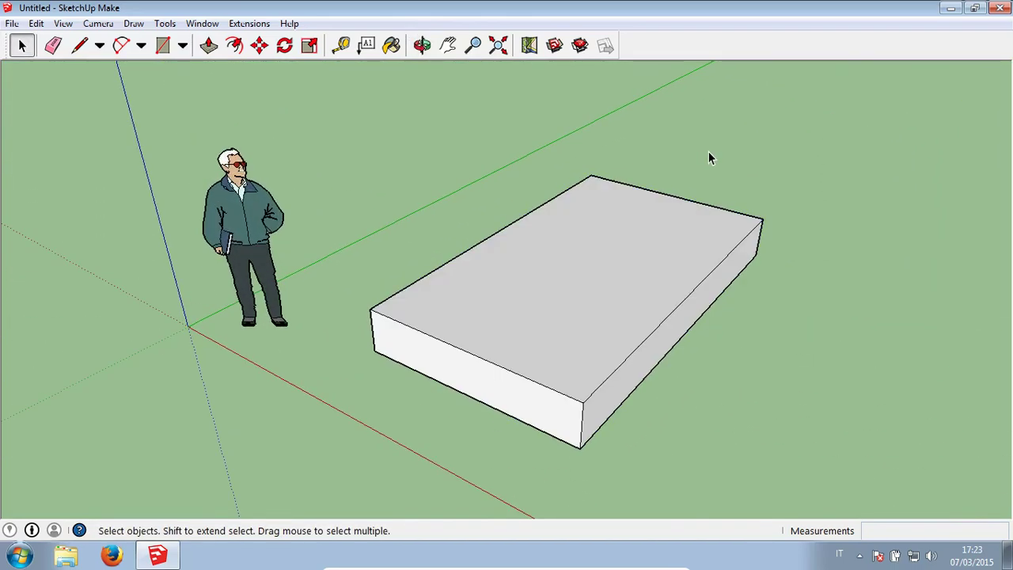
key(ctrl+z)
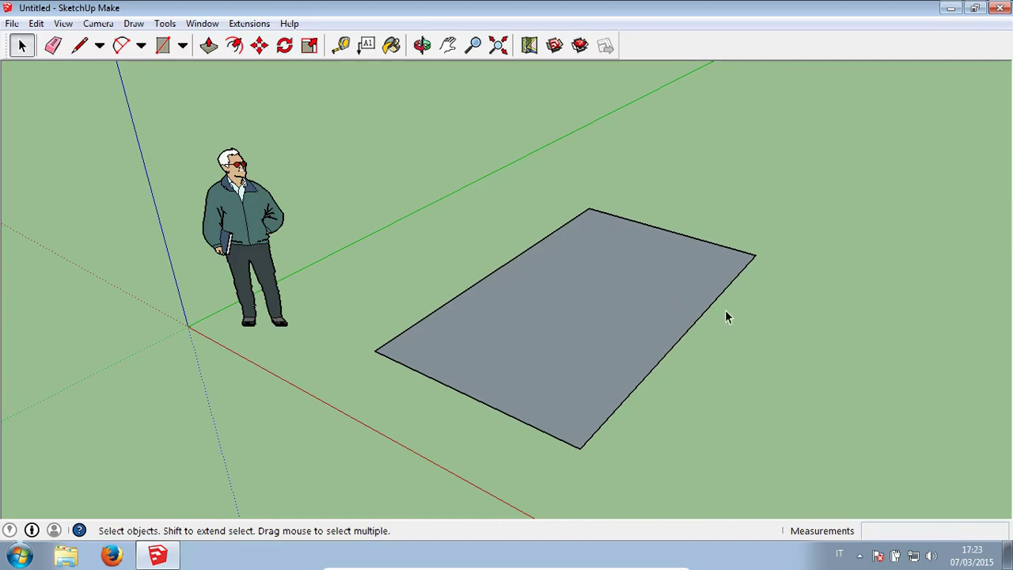
mouse_move(726, 316)
middle_down()
mouse_move(477, 487)
mouse_move(488, 463)
middle_up()
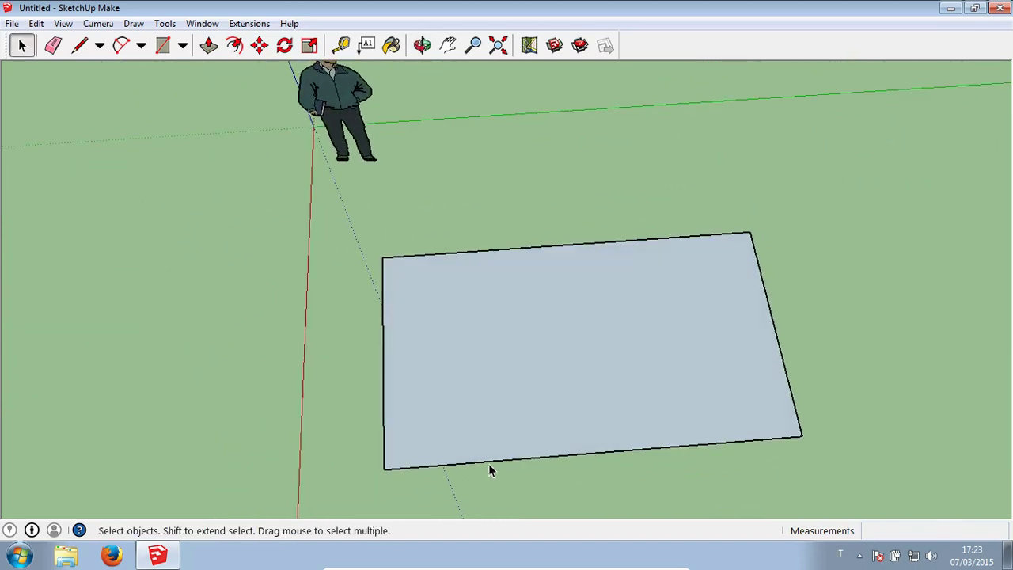
scroll(488, 463, down, 2)
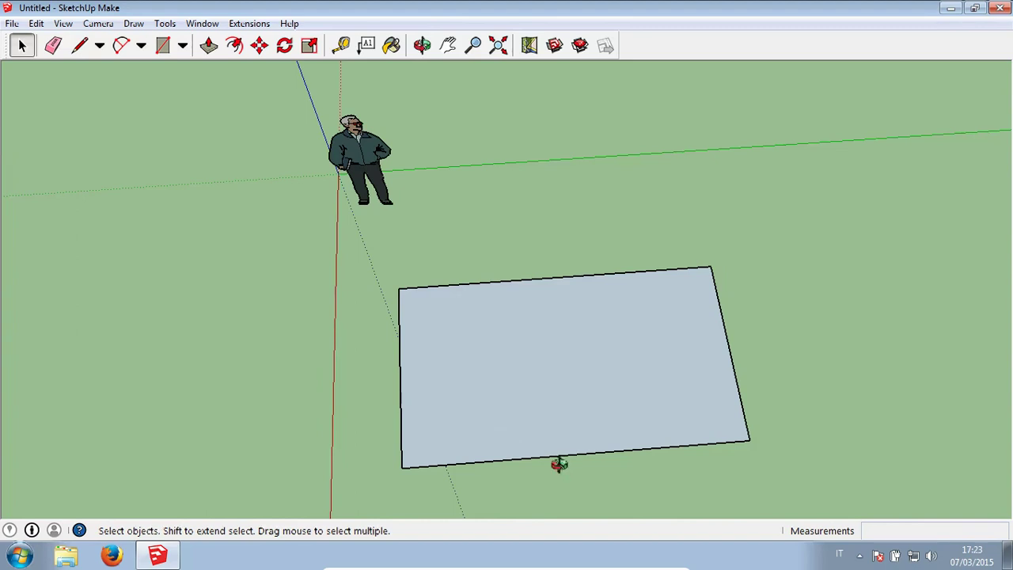
mouse_move(558, 465)
middle_down()
mouse_move(546, 464)
mouse_move(542, 441)
middle_up()
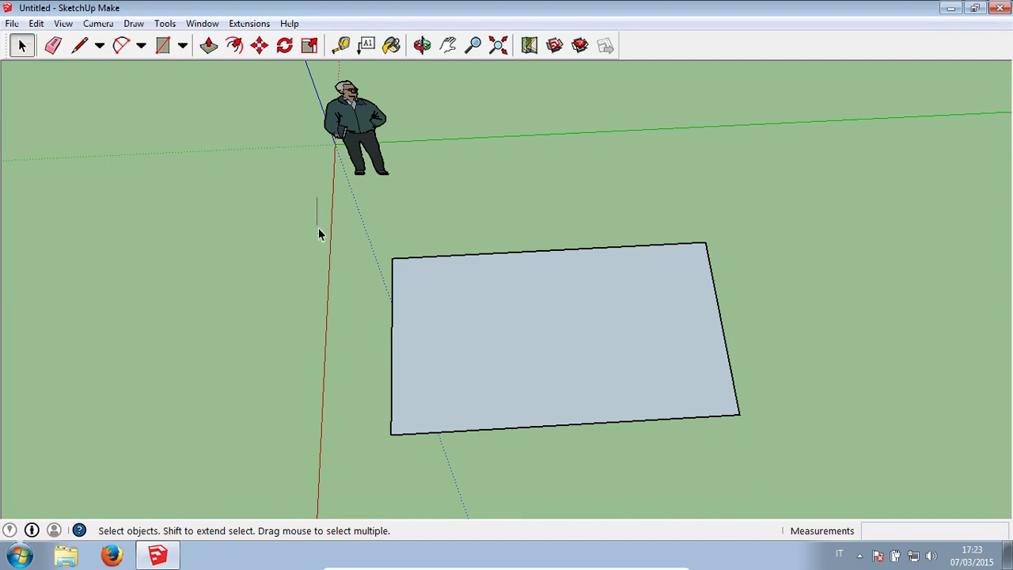
mouse_move(318, 229)
mouse_down()
mouse_move(480, 454)
mouse_move(808, 485)
mouse_up()
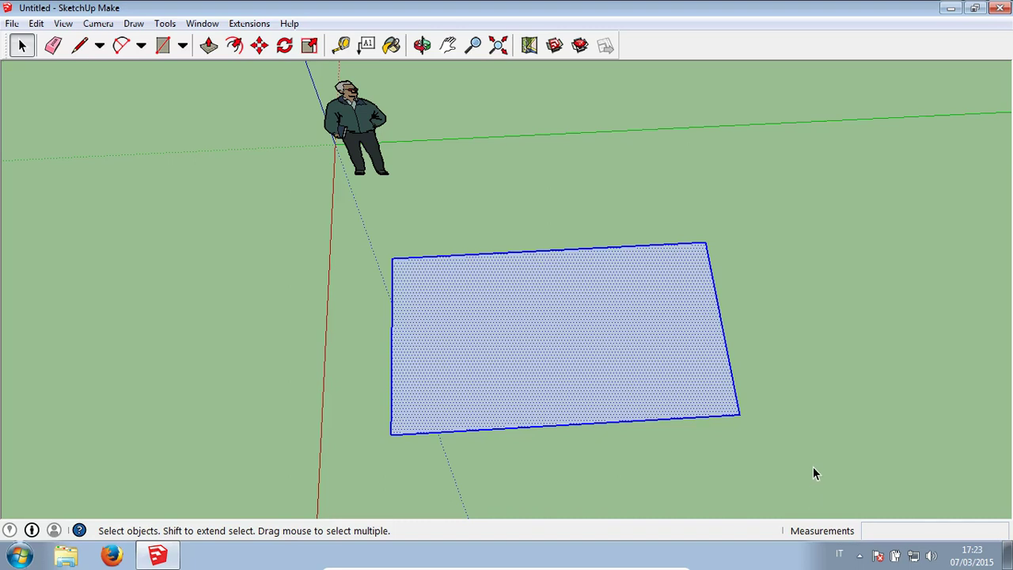
click(813, 468)
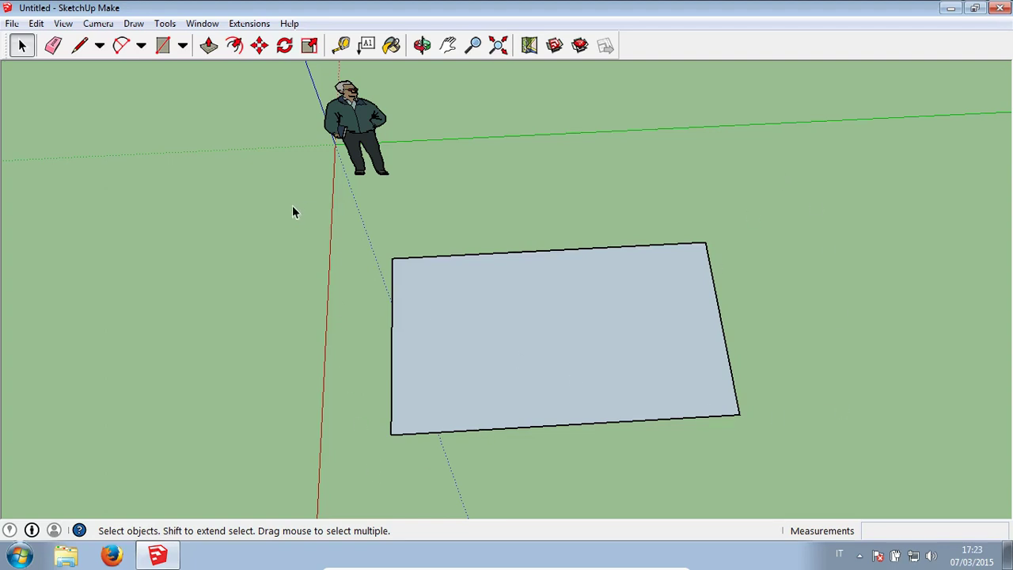
Step: Window-select only the enclosed left edge, deselect, then crossing-select the face and all four edges
drag(292, 205, 558, 479)
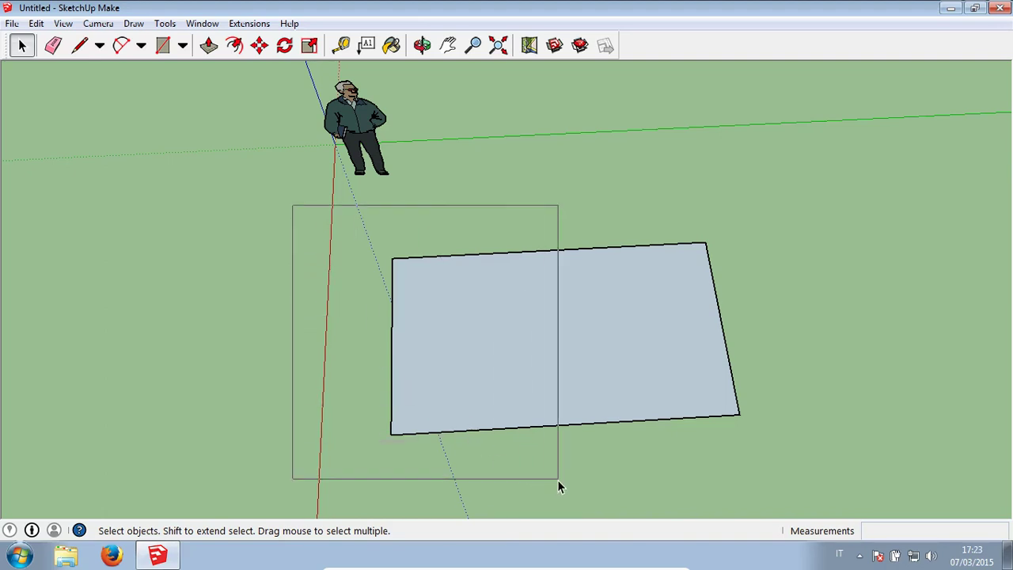
drag(557, 480, 557, 479)
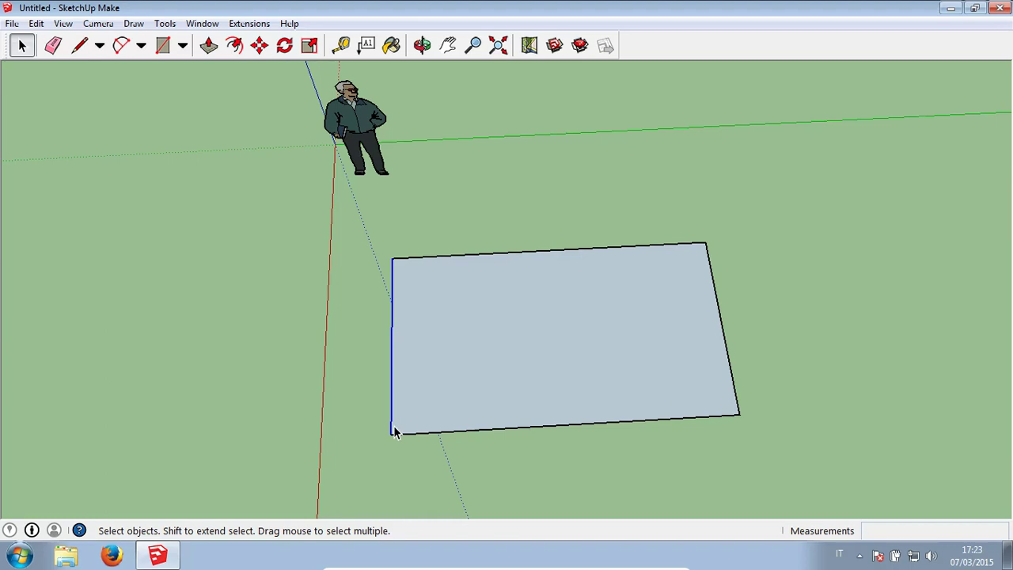
click(736, 232)
drag(754, 178, 660, 386)
drag(629, 457, 607, 461)
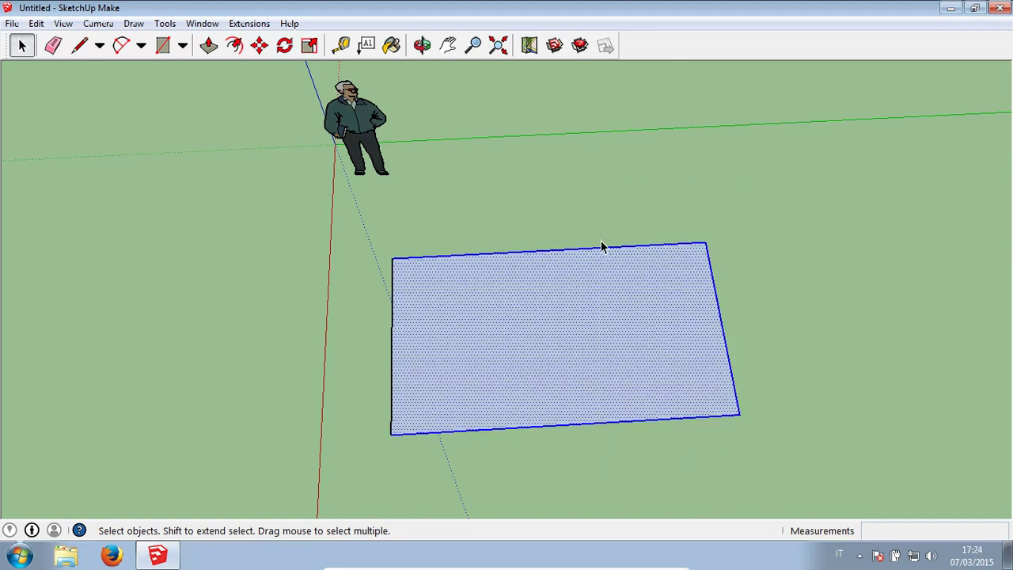